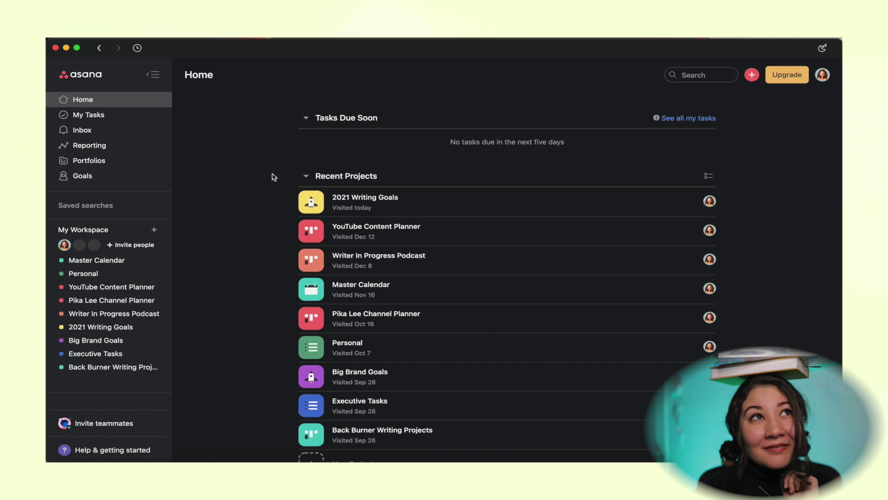
Step: Open the 2021 Writing Goals project from the recent projects, show it as a board and look through its sections
scroll(252, 193, down, 2)
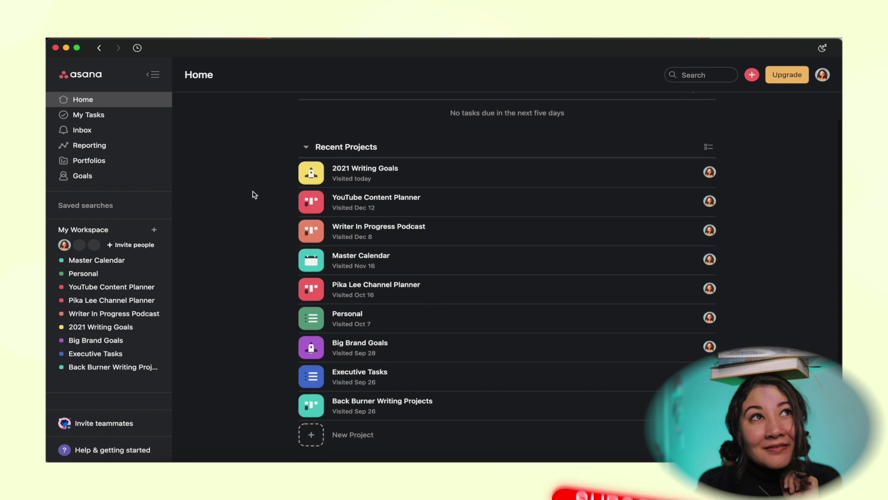
click(370, 170)
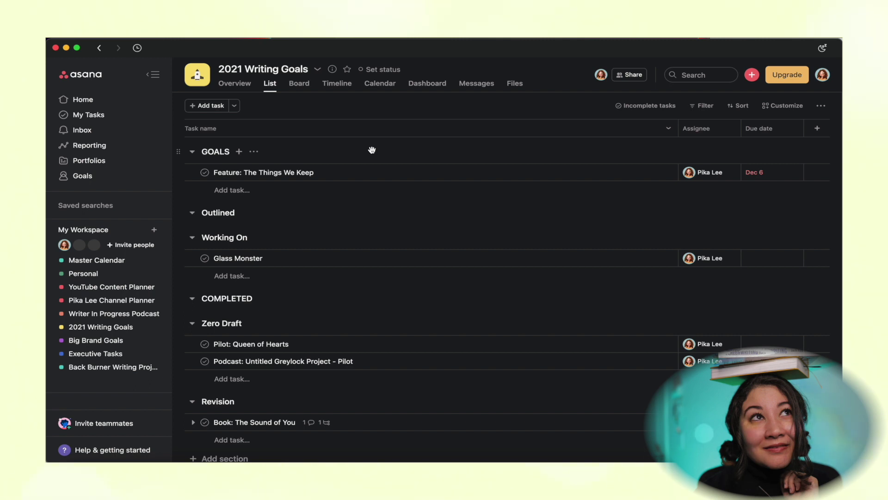
click(299, 82)
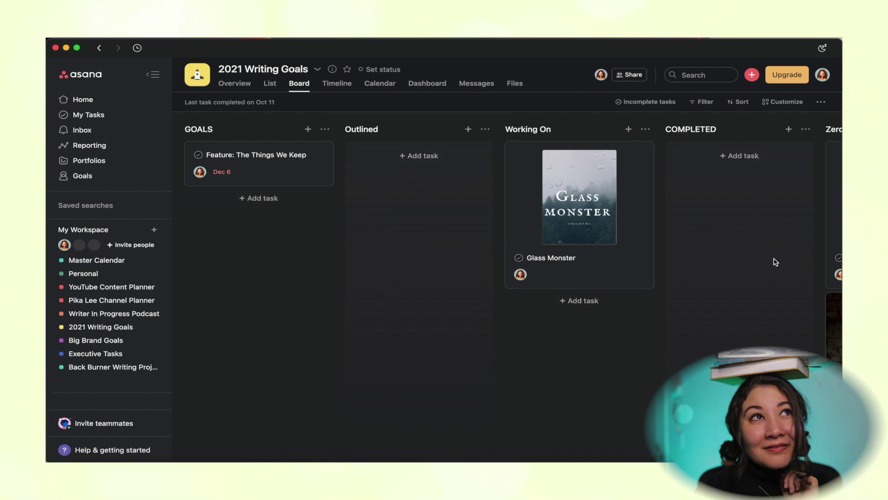
scroll(775, 262, right, 10)
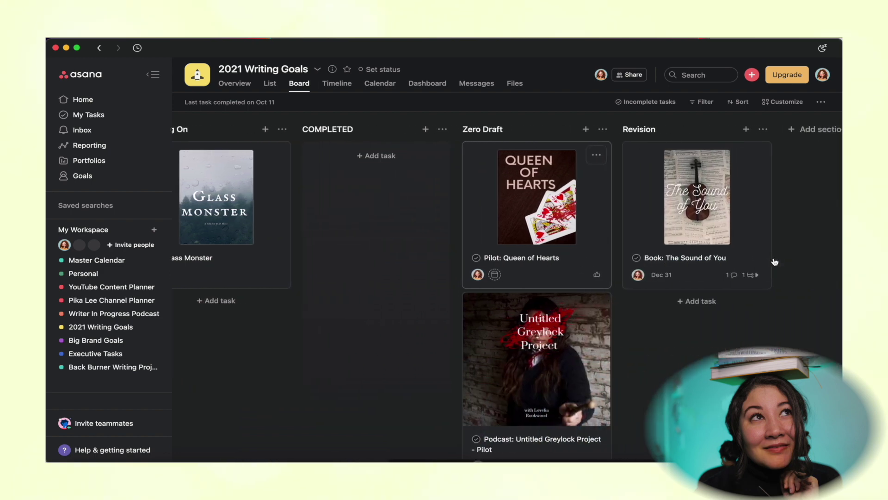
scroll(773, 259, right, 3)
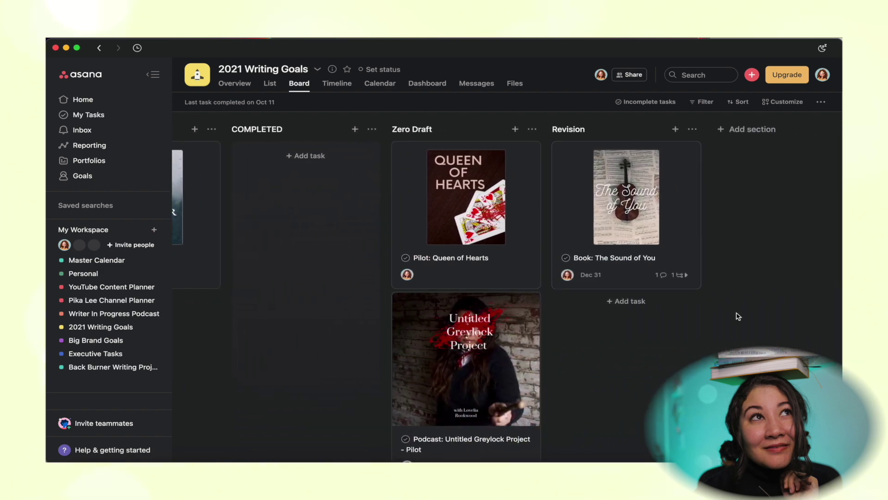
scroll(737, 316, left, 12)
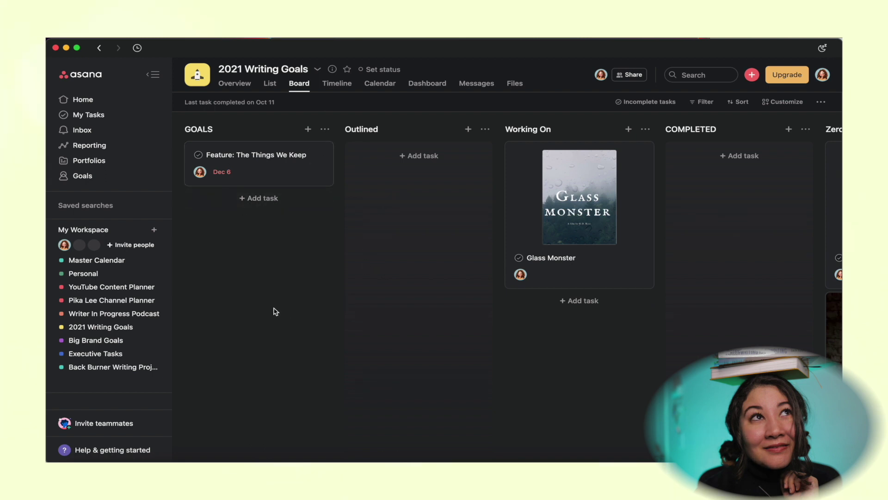
Step: Set the due date of the "Feature: The Things We Keep" task to December 14, 2021
click(227, 176)
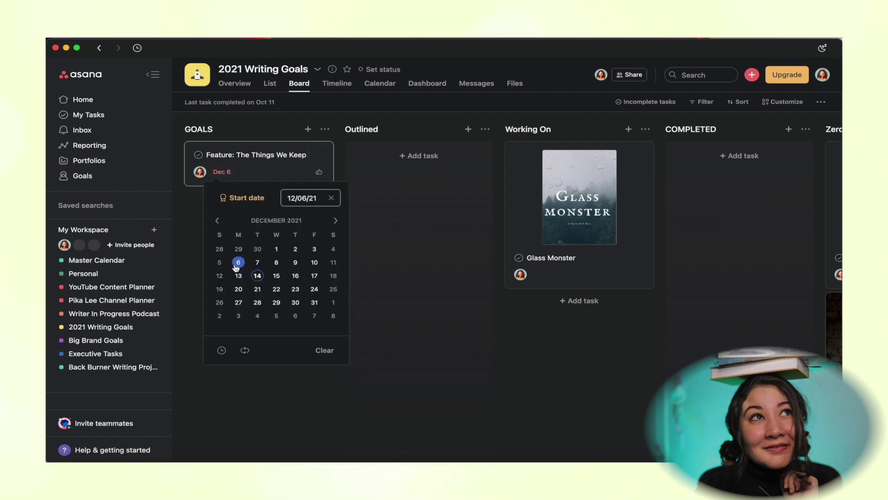
click(257, 276)
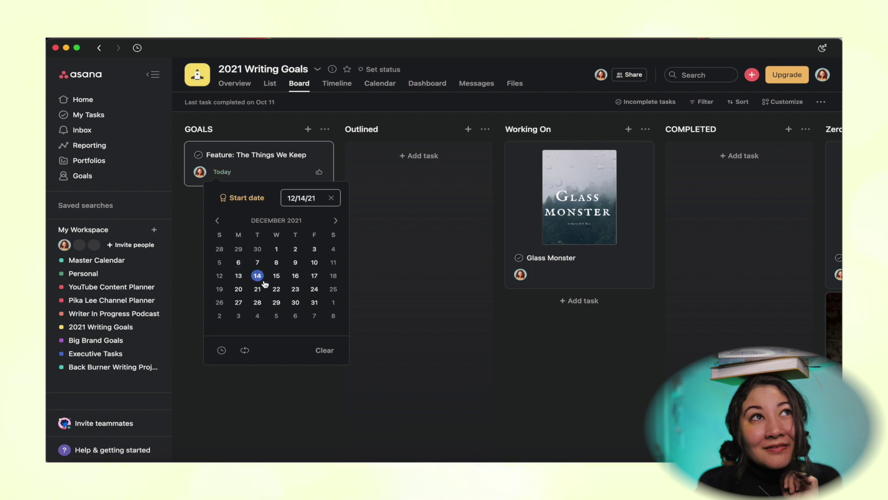
click(294, 400)
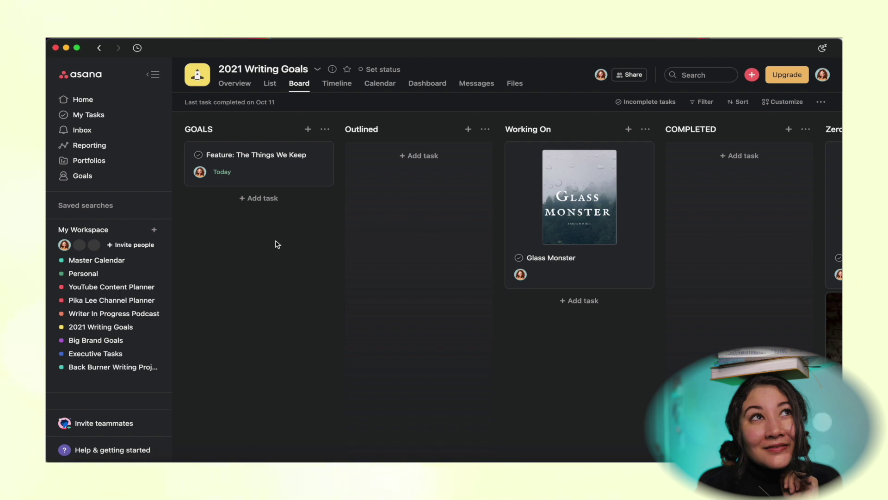
Step: Clear the due date of the "Feature: The Things We Keep" task in the GOALS section
click(225, 175)
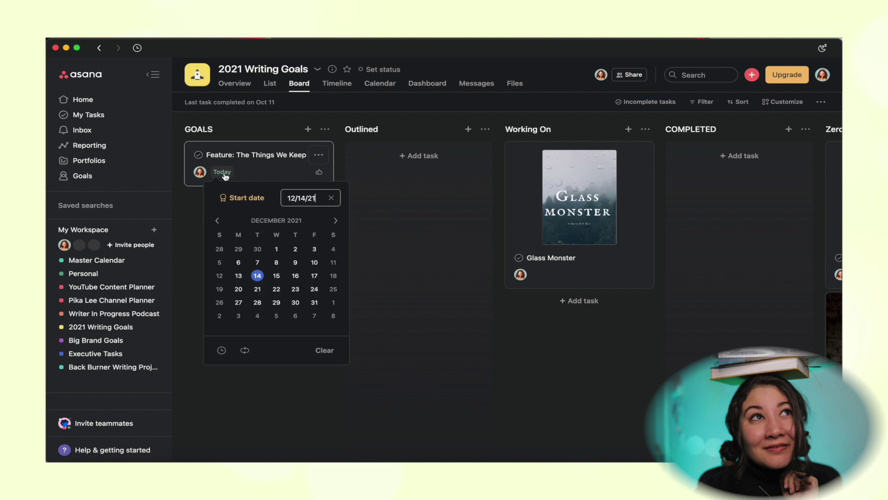
click(324, 350)
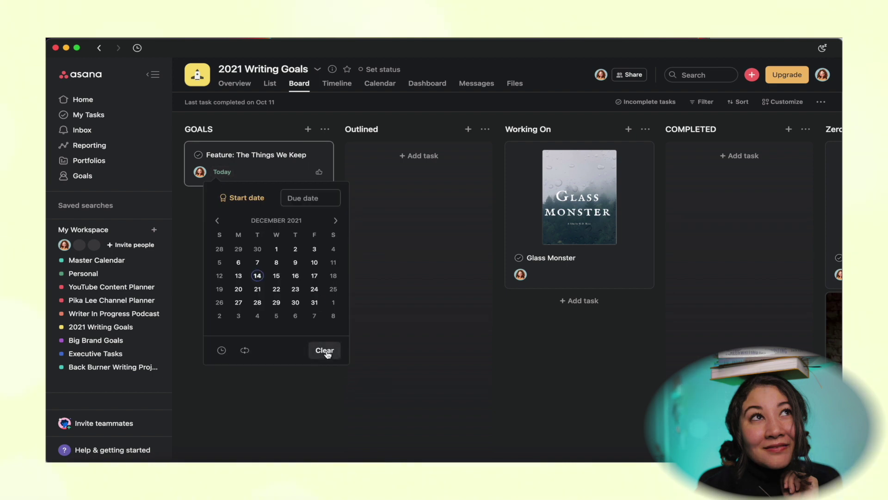
click(192, 210)
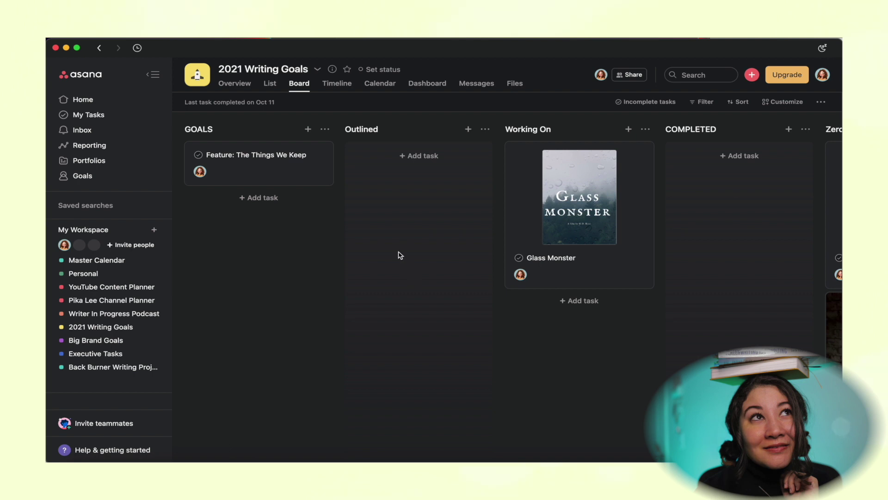
Step: Assign the Glass Monster task in the Working On section to the listed workspace member
scroll(400, 255, right, 10)
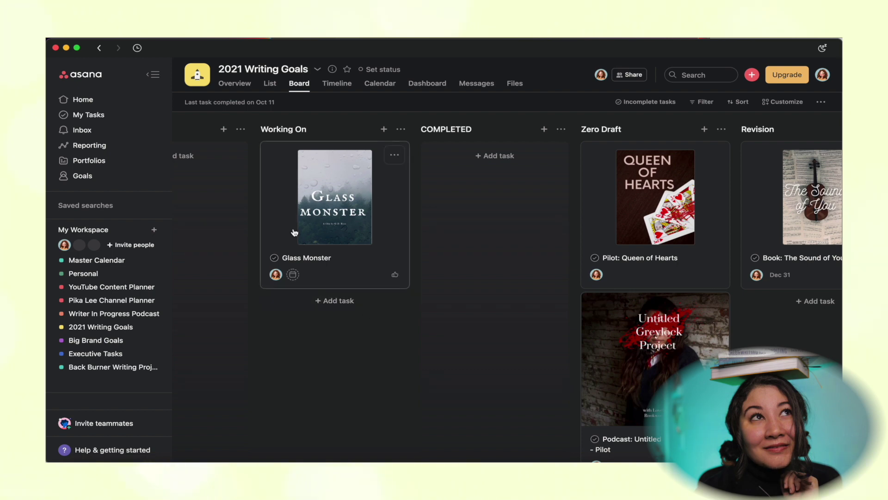
click(276, 275)
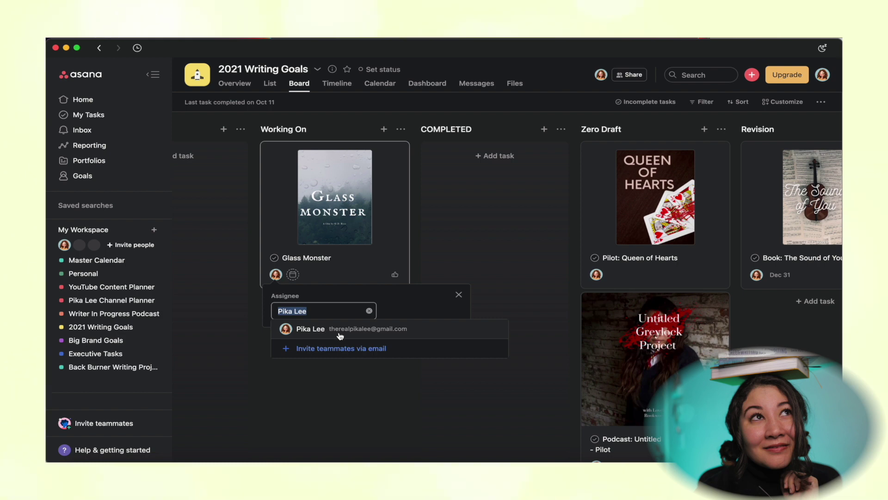
click(340, 332)
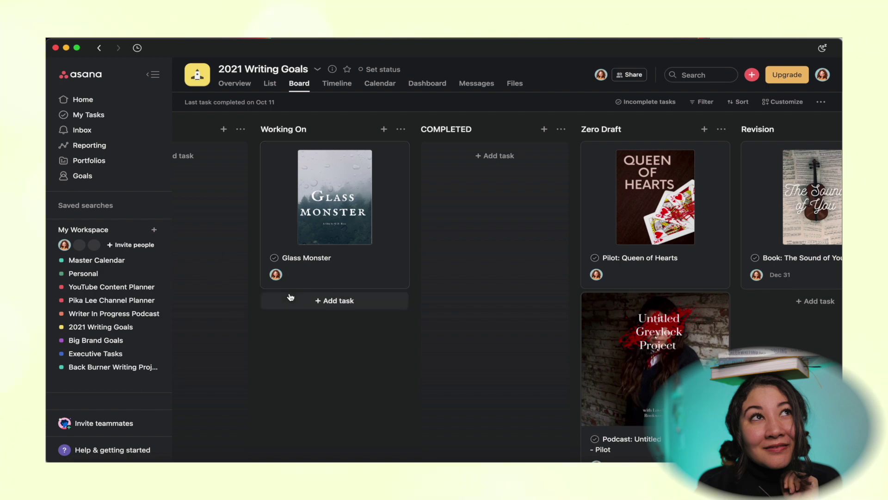
Step: Look through the board's task cards from the GOALS section to the Revision section and back
scroll(290, 297, left, 5)
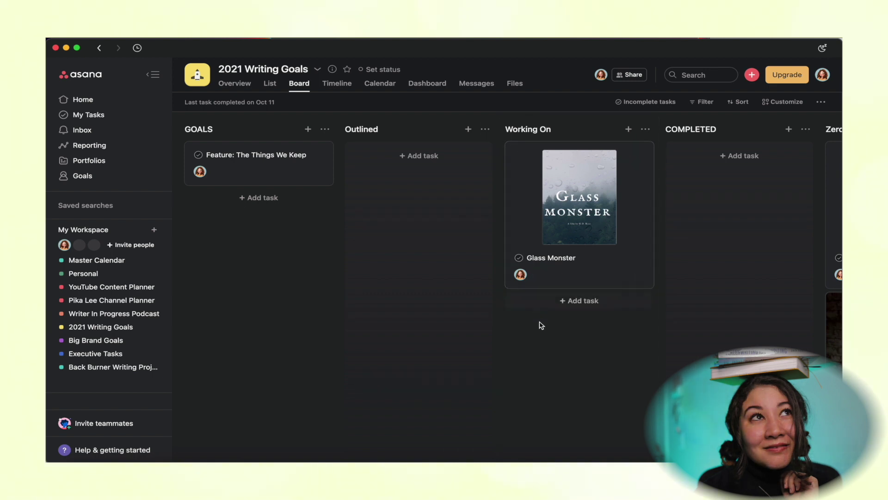
scroll(558, 361, right, 8)
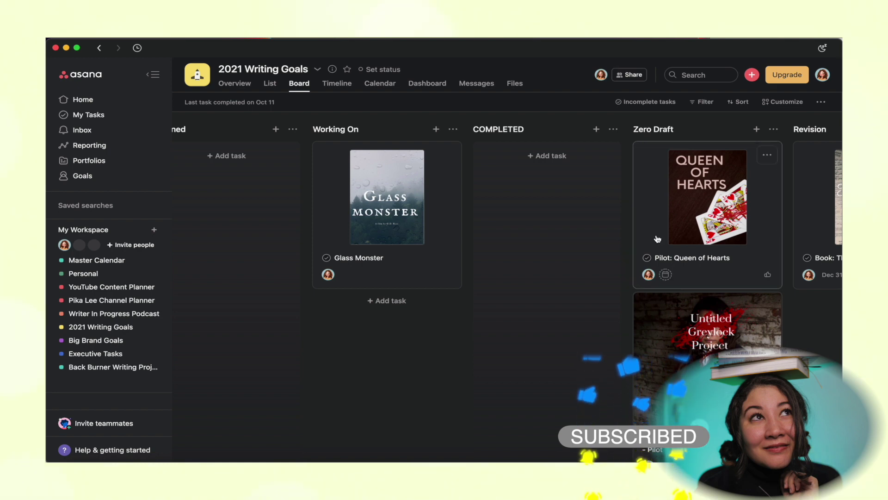
scroll(655, 240, right, 3)
scroll(654, 224, right, 3)
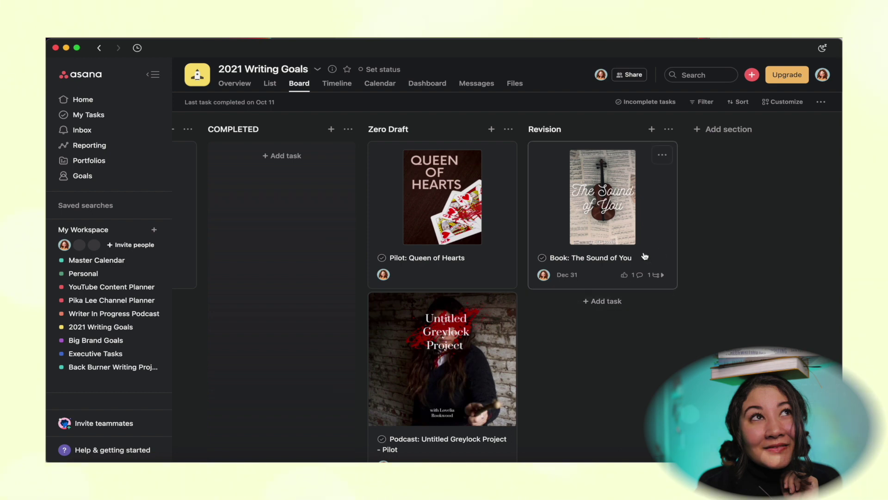
scroll(613, 289, left, 10)
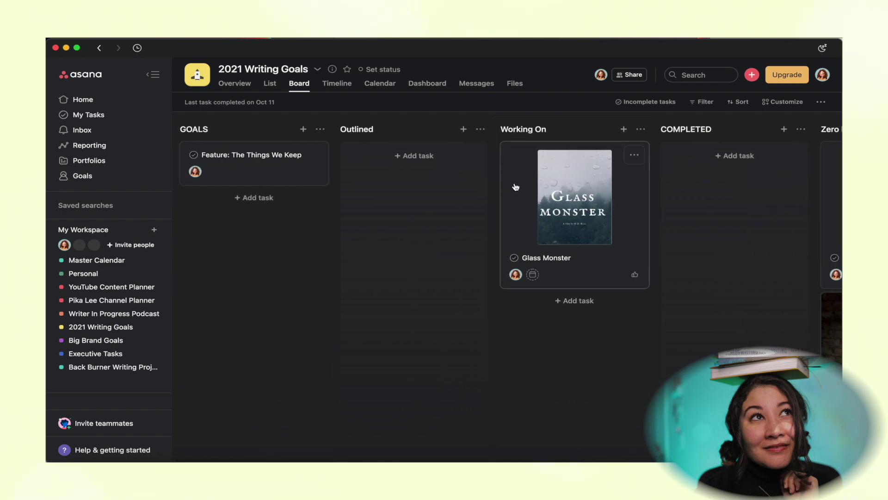
scroll(514, 187, right, 10)
scroll(514, 186, right, 3)
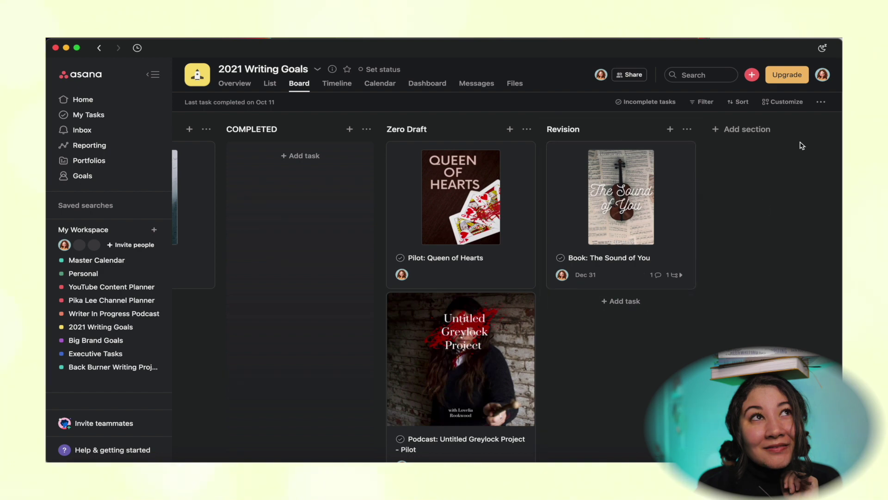
click(742, 132)
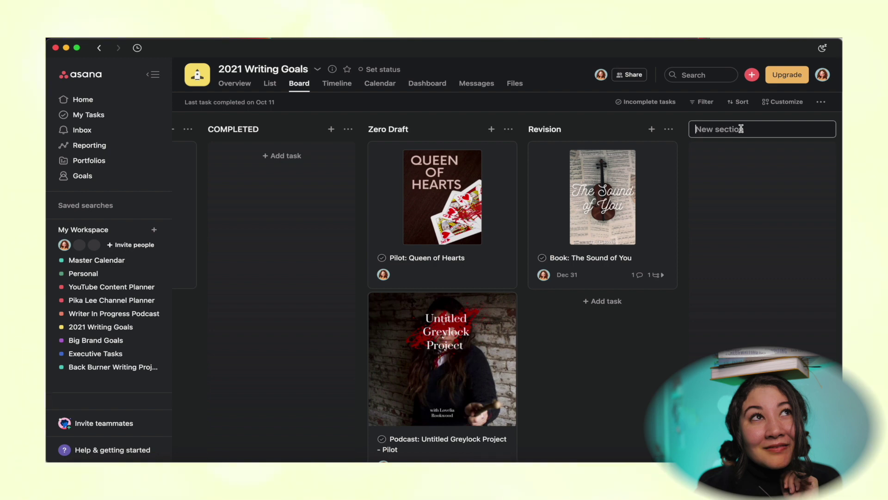
key(Escape)
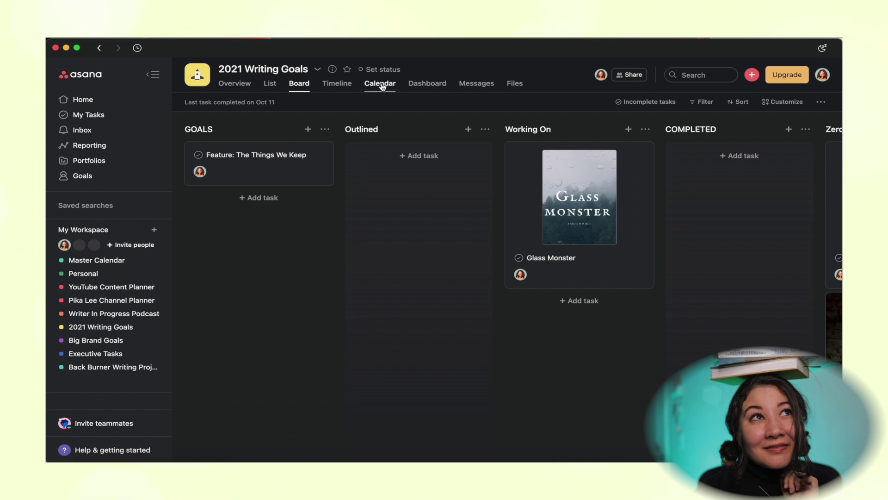
Step: Show the project as a calendar and look over the December 2021 weeks
click(382, 87)
scroll(534, 301, down, 3)
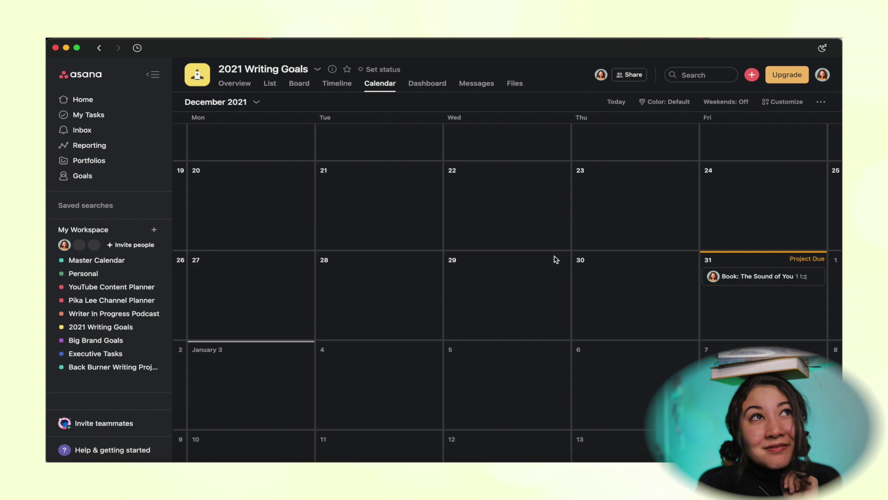
scroll(233, 227, up, 2)
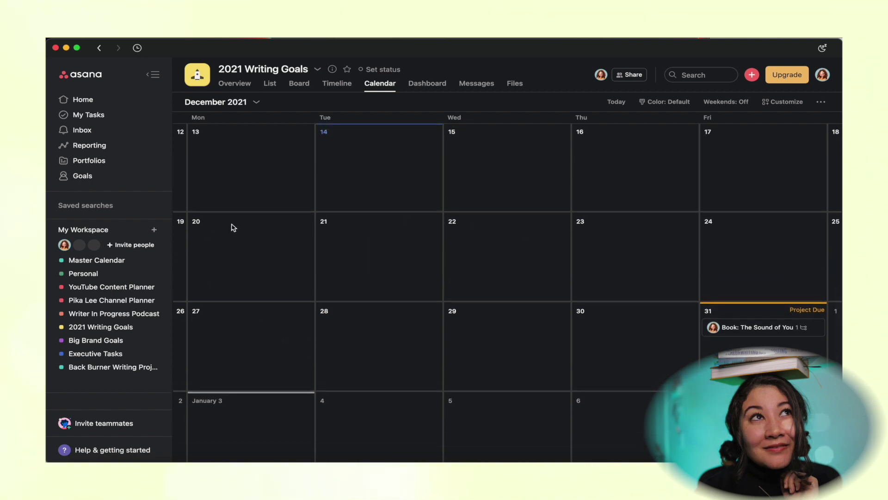
scroll(233, 228, up, 3)
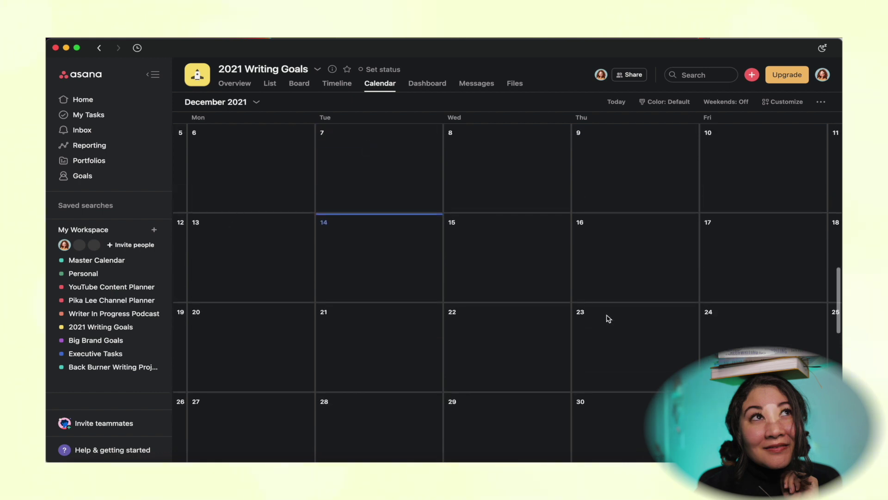
Step: Show the project as a list and check the due date picker of the "Feature: The Things We Keep" task without choosing a date
click(268, 85)
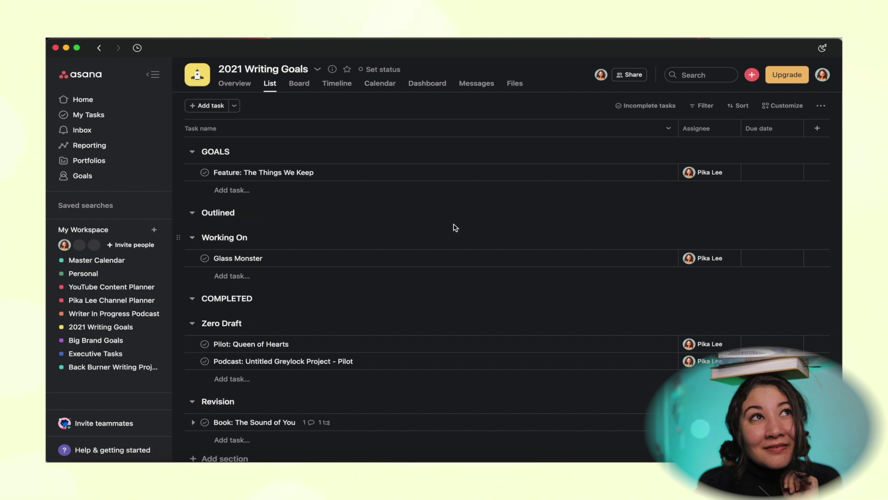
scroll(455, 227, down, 1)
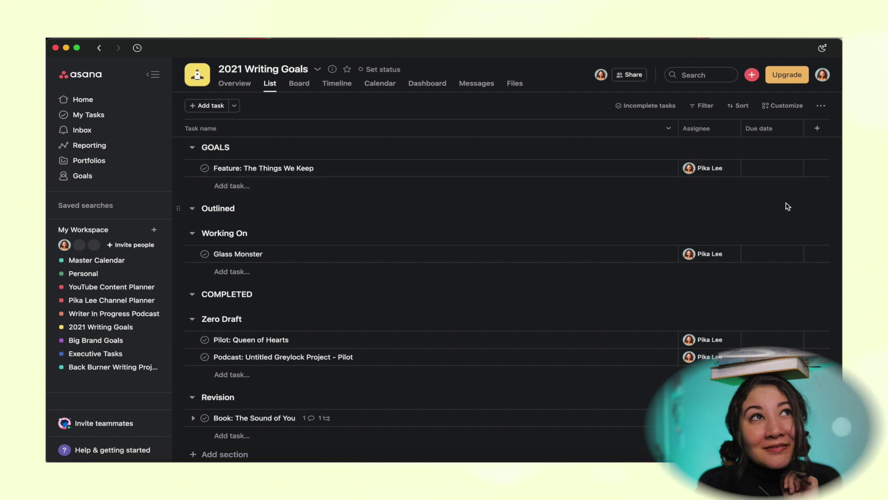
click(750, 169)
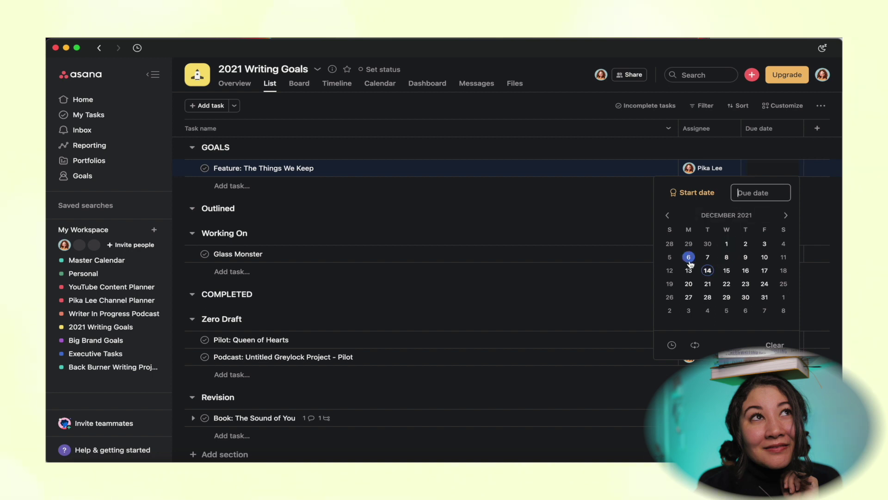
click(569, 219)
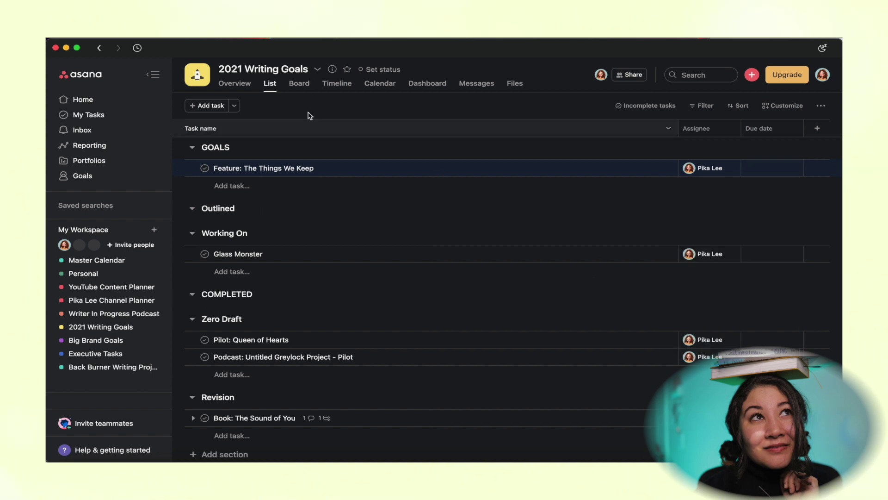
Step: Return to the board view and try moving the "Feature: The Things We Keep" card toward the Outlined section
click(305, 85)
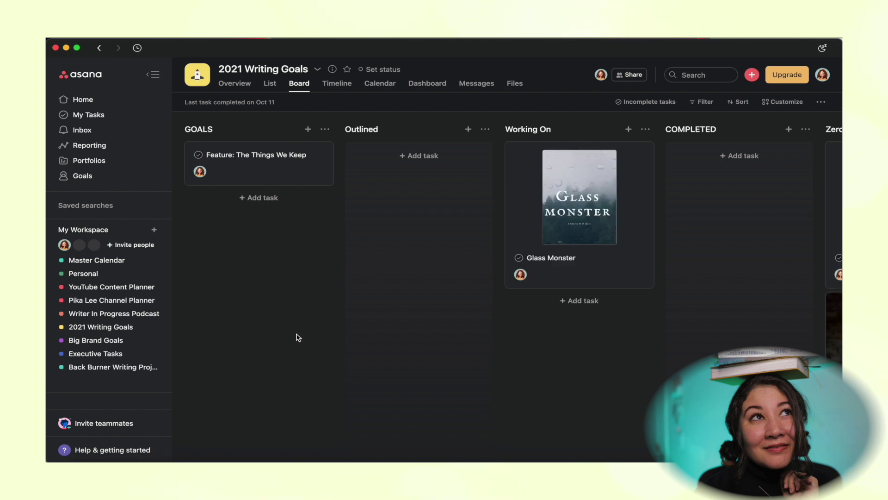
drag(278, 167, 312, 166)
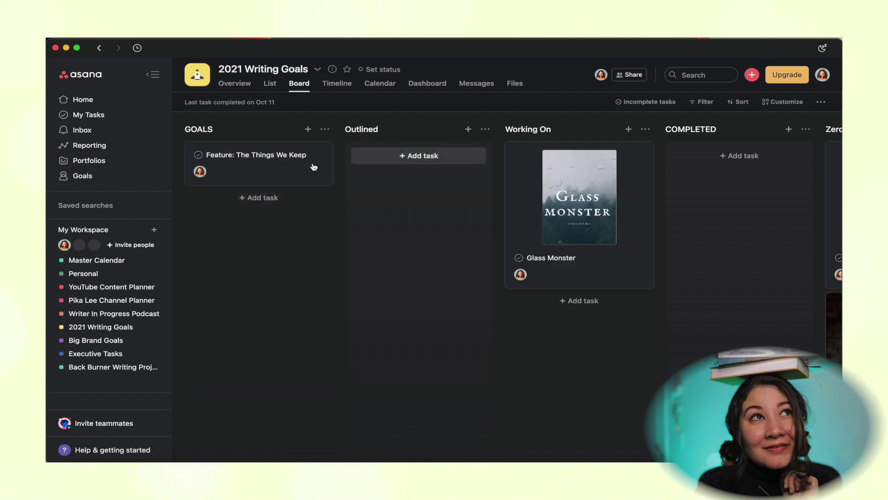
scroll(292, 284, right, 2)
scroll(291, 284, left, 2)
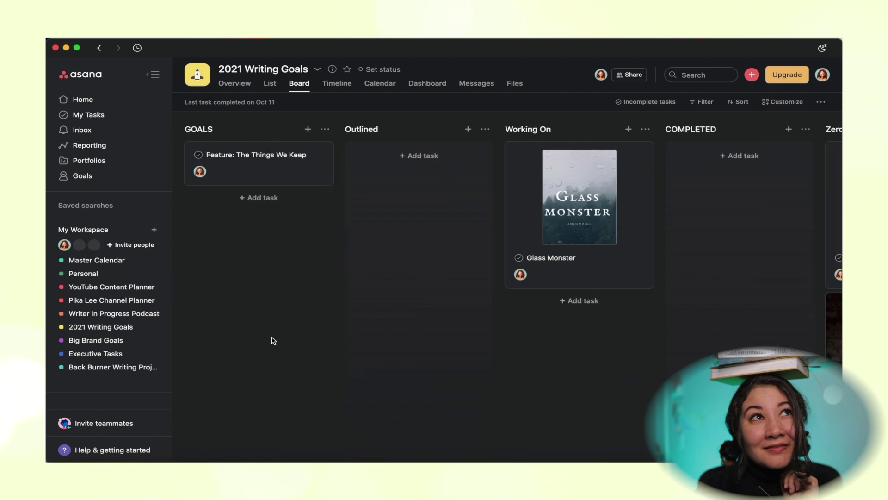
Step: Open the Back Burner Writing Projects board and look through the tasks in its Idea section
click(119, 369)
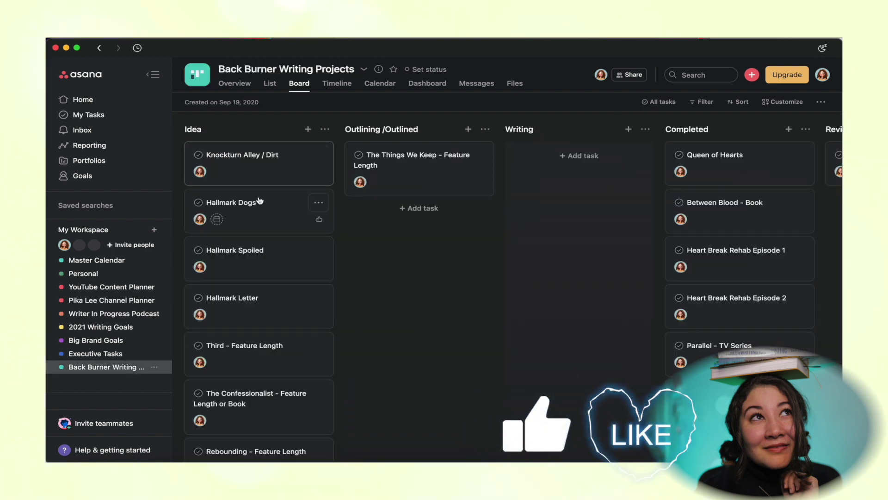
scroll(305, 206, down, 1)
scroll(258, 196, down, 5)
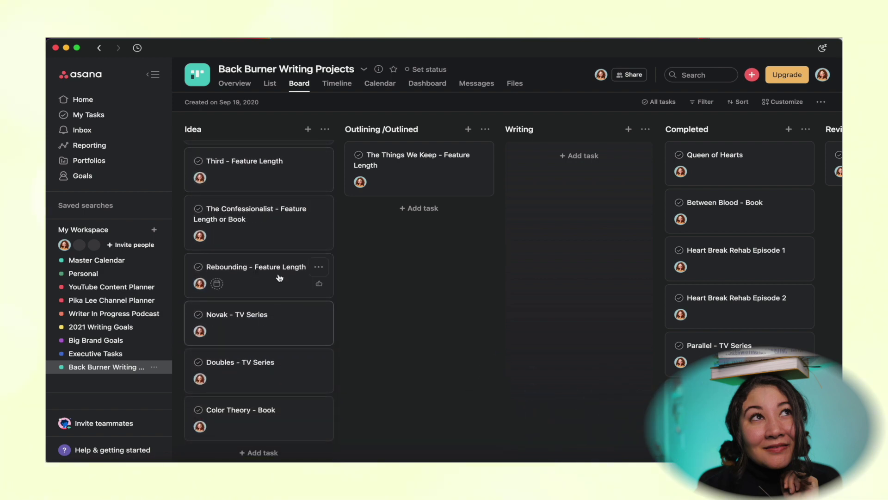
scroll(277, 258, up, 3)
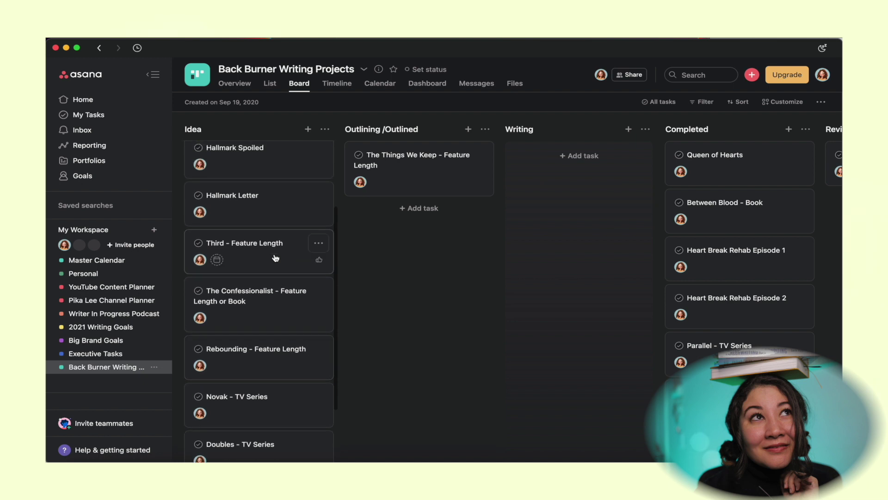
Step: Open the "Third - Feature Length" task, look over its comment, description and subtask fields, and close it without entering anything
click(276, 258)
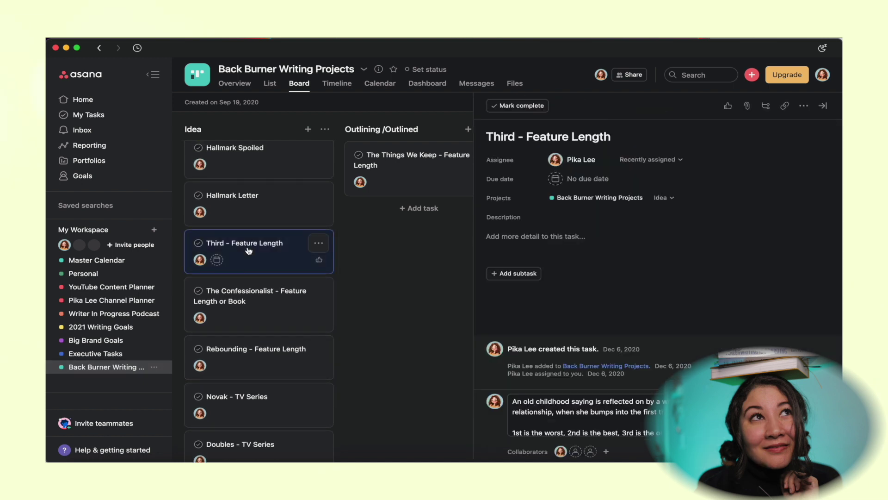
click(565, 402)
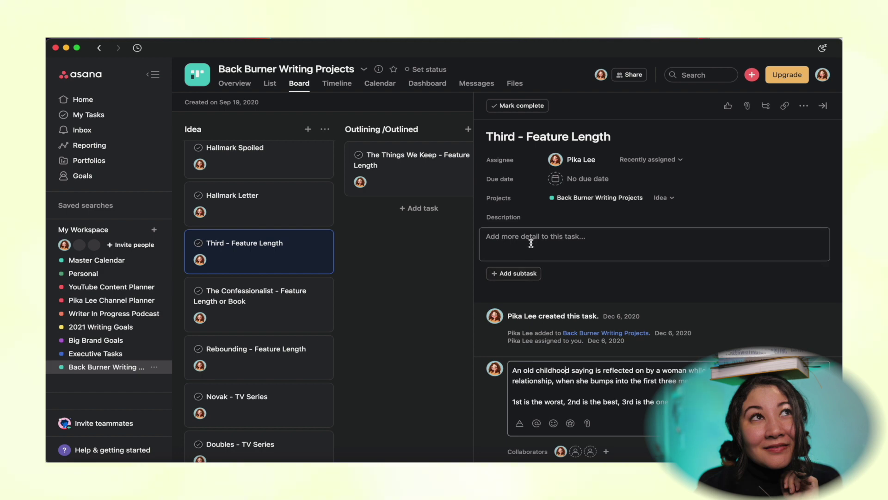
click(558, 243)
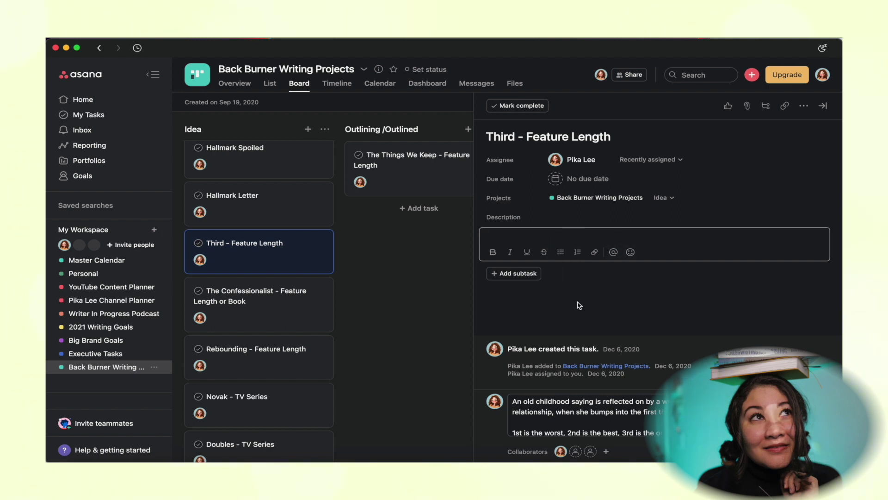
click(514, 273)
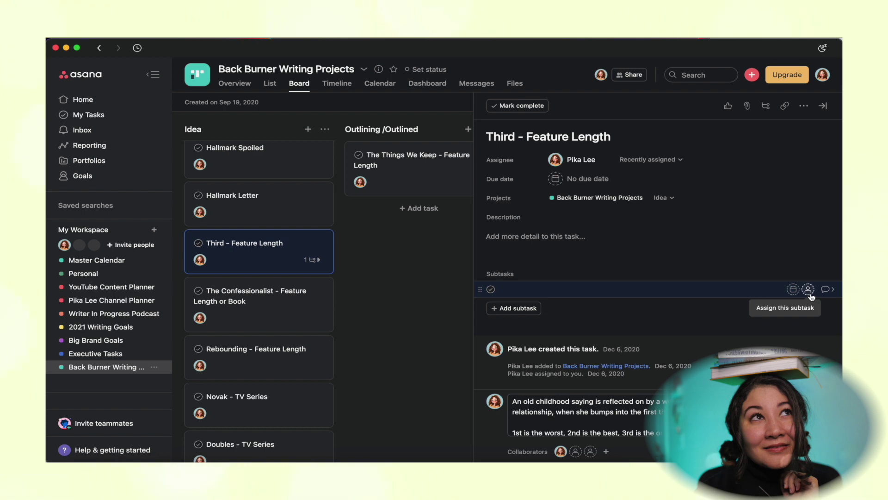
click(454, 291)
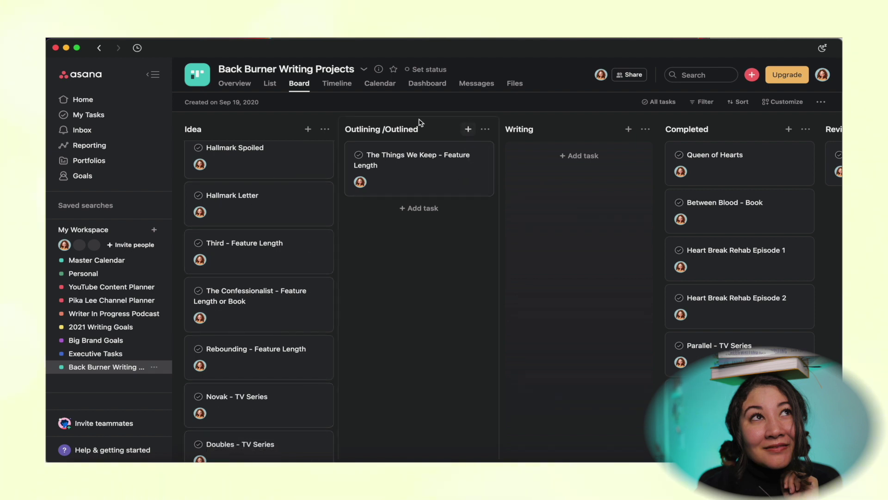
Step: Reorder the Idea section so "Hallmark Spoiled" sits directly above "Hallmark Dogs", and look over the board's sections through Revision
drag(271, 165, 317, 173)
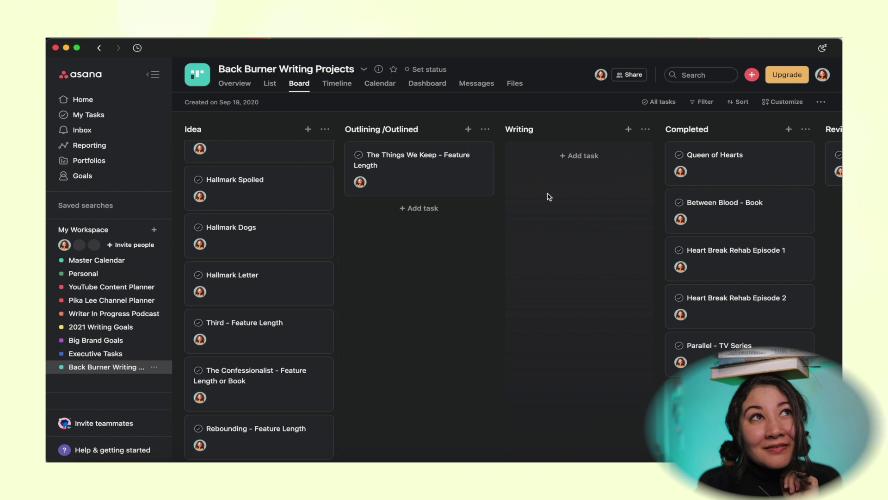
scroll(532, 195, right, 5)
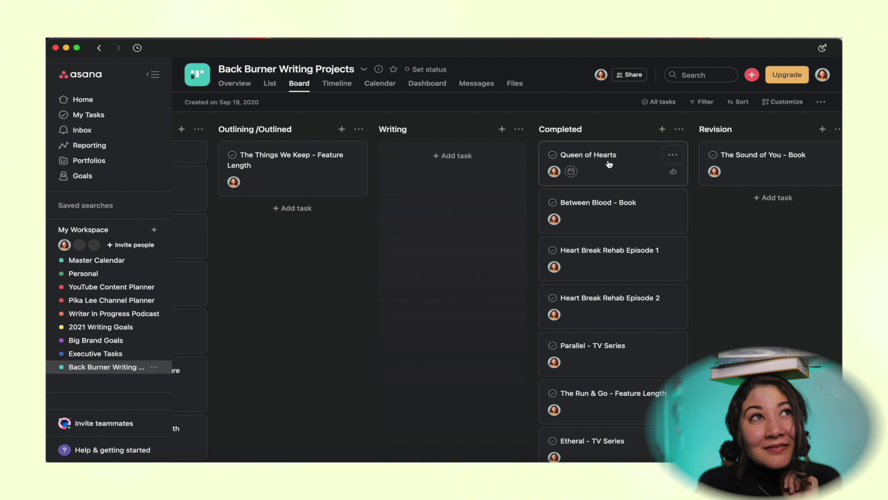
scroll(609, 164, down, 2)
scroll(608, 164, up, 2)
Step: Open the 2021 Writing Goals board and look over its Zero Draft and Revision sections
click(110, 327)
scroll(509, 241, right, 5)
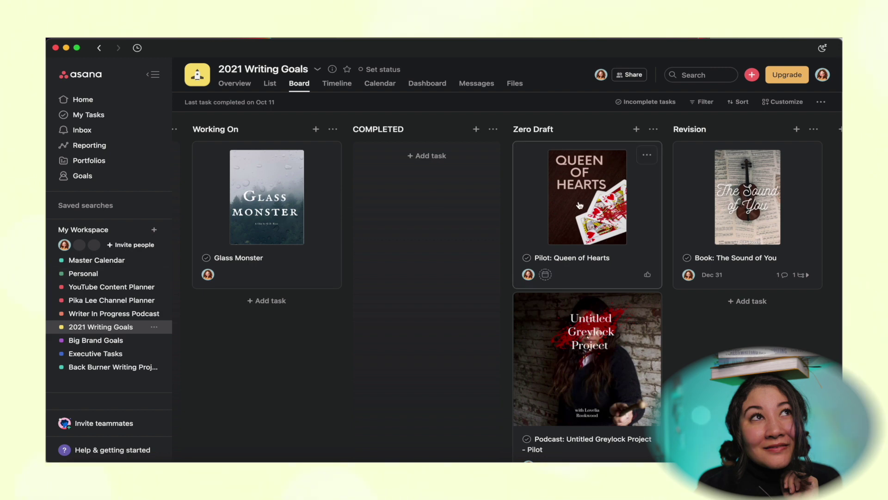
Step: Look over the Back Burner Writing Projects board through its READY! section, and check the project's calendar before returning to the board view
click(107, 368)
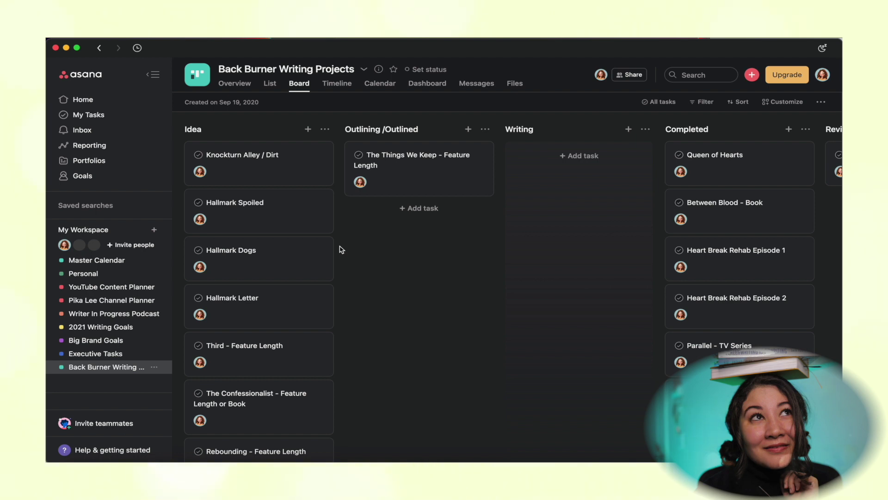
scroll(341, 250, right, 5)
scroll(341, 250, right, 10)
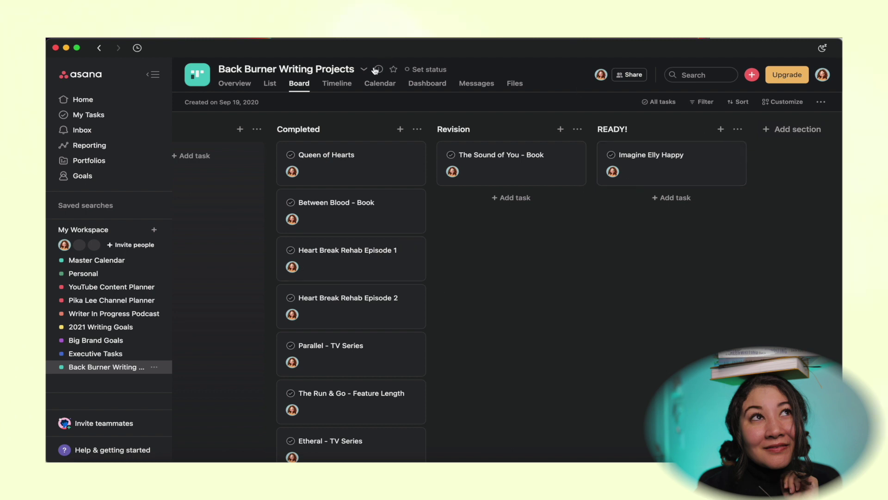
click(380, 86)
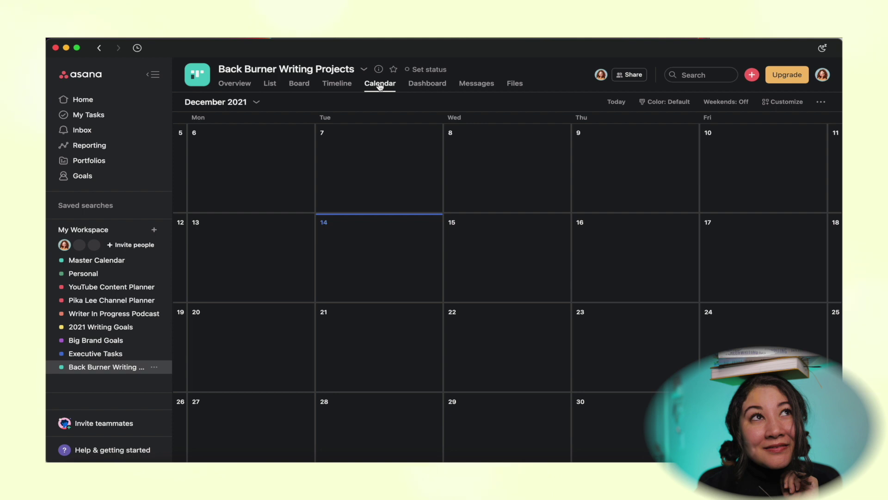
click(301, 85)
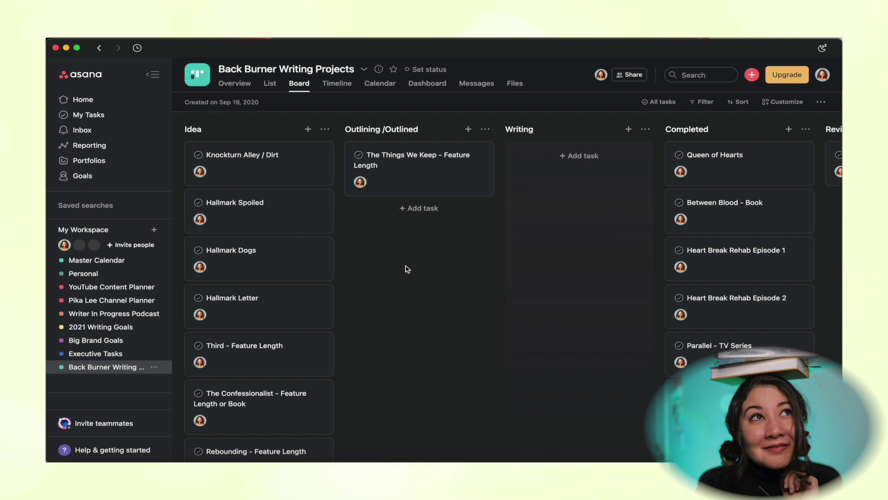
Step: Open the 2021 Writing Goals project and examine its color and icon choices without changing them
click(134, 327)
click(155, 328)
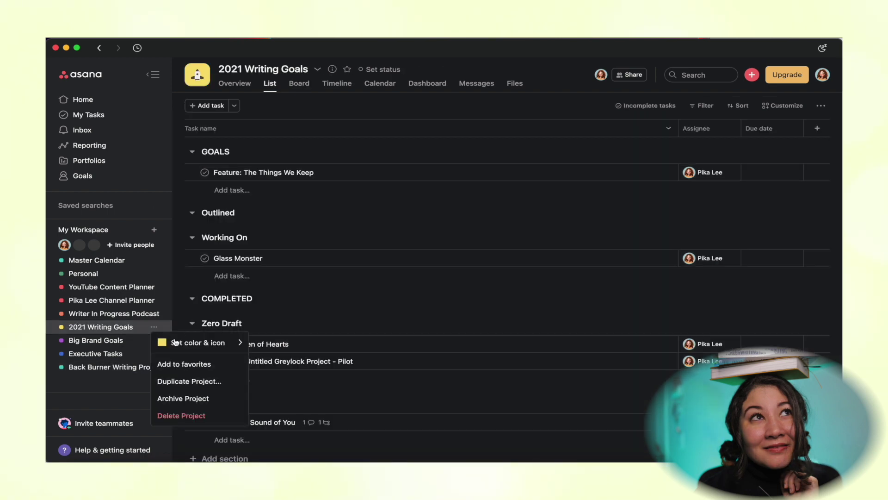
mouse_move(178, 342)
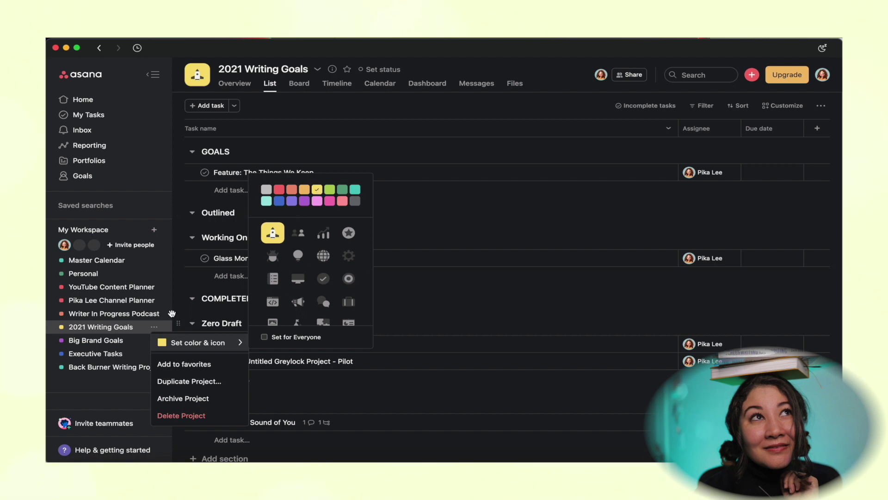
click(151, 330)
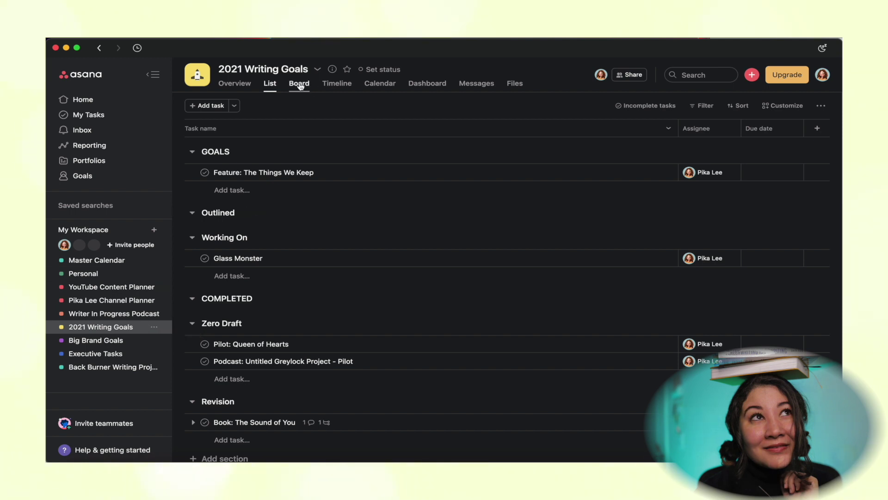
Step: Check the overview of the 2021 Writing Goals project and return to its board view
click(243, 85)
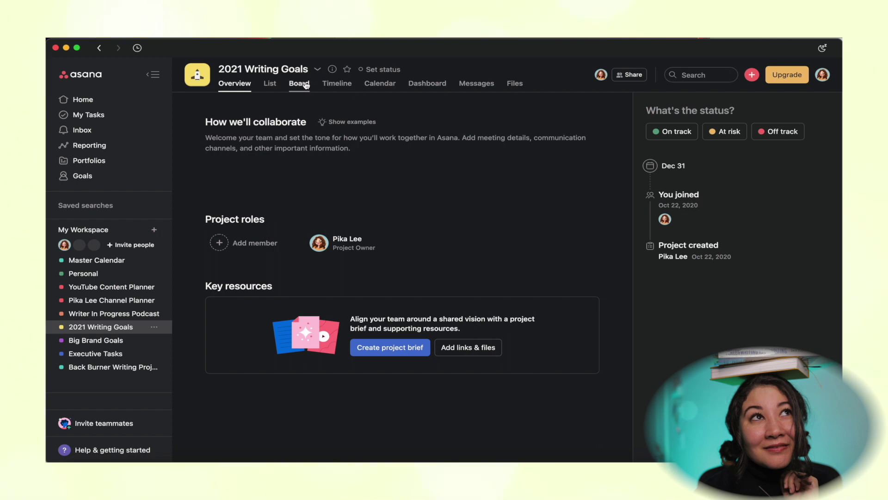
click(305, 84)
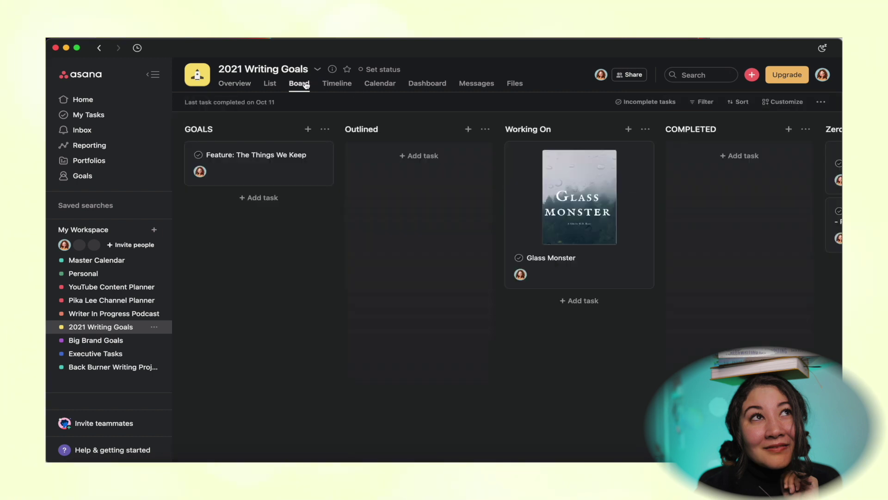